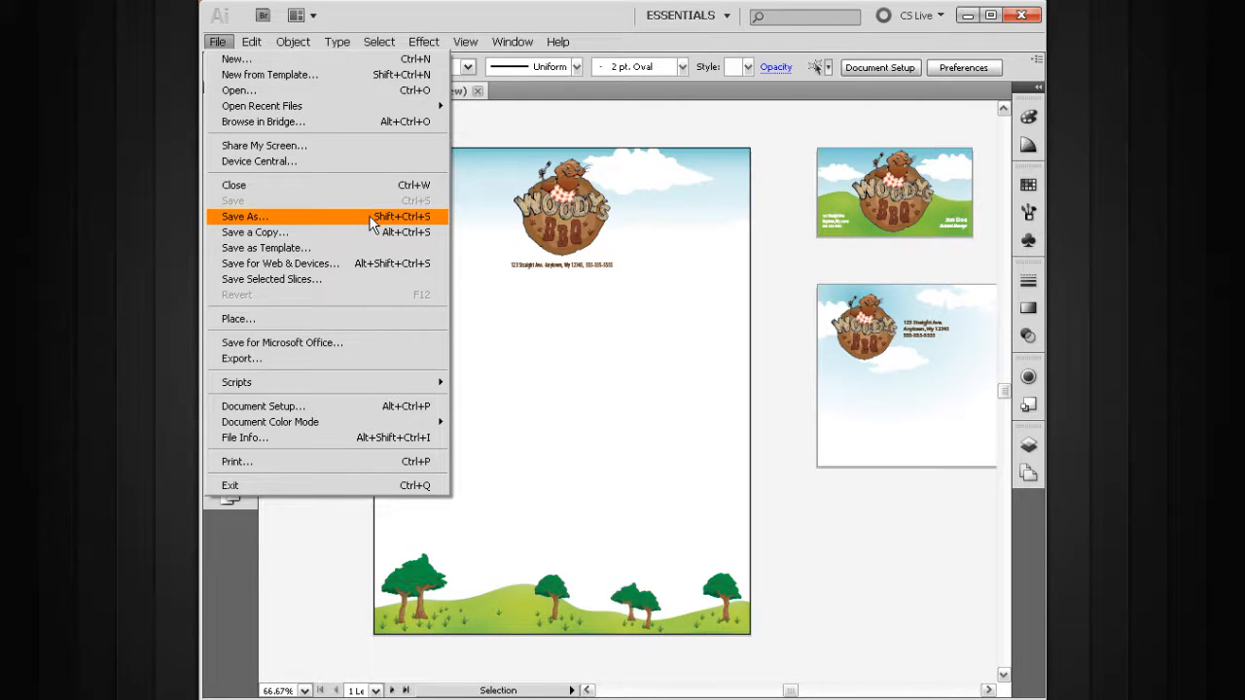
Start a Save As of the stationery document in the project files folder with Adobe PDF as the format.
left_click(571, 311)
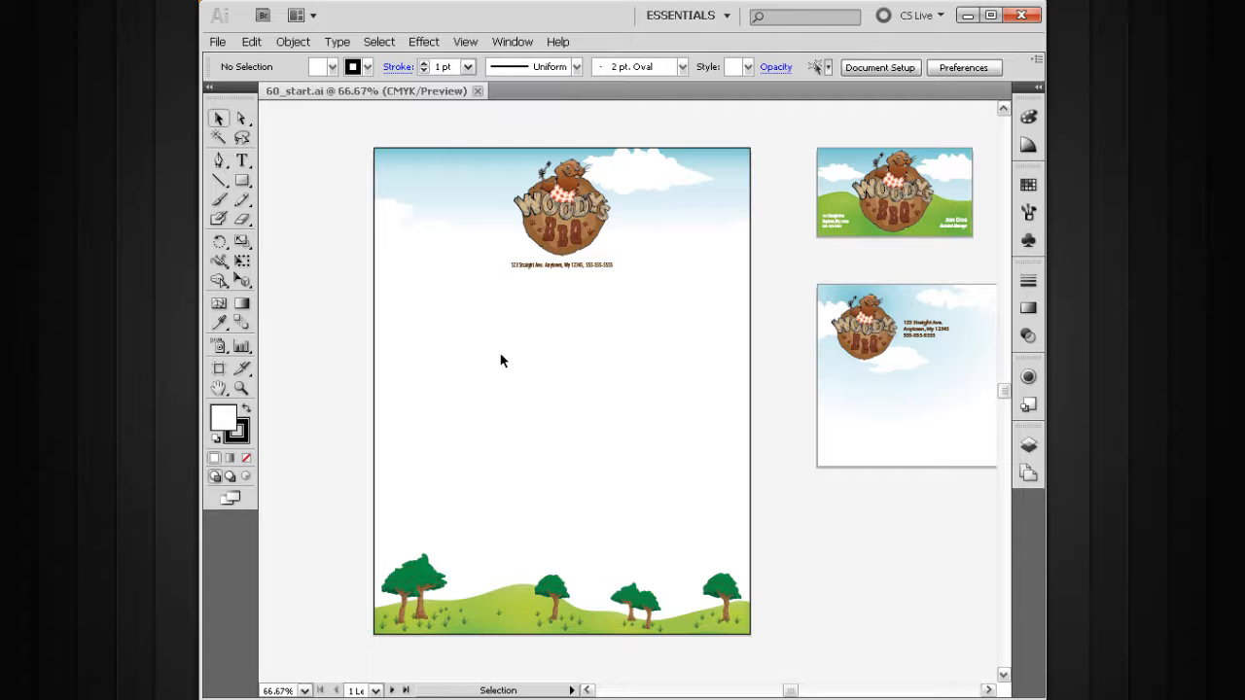
left_click(220, 42)
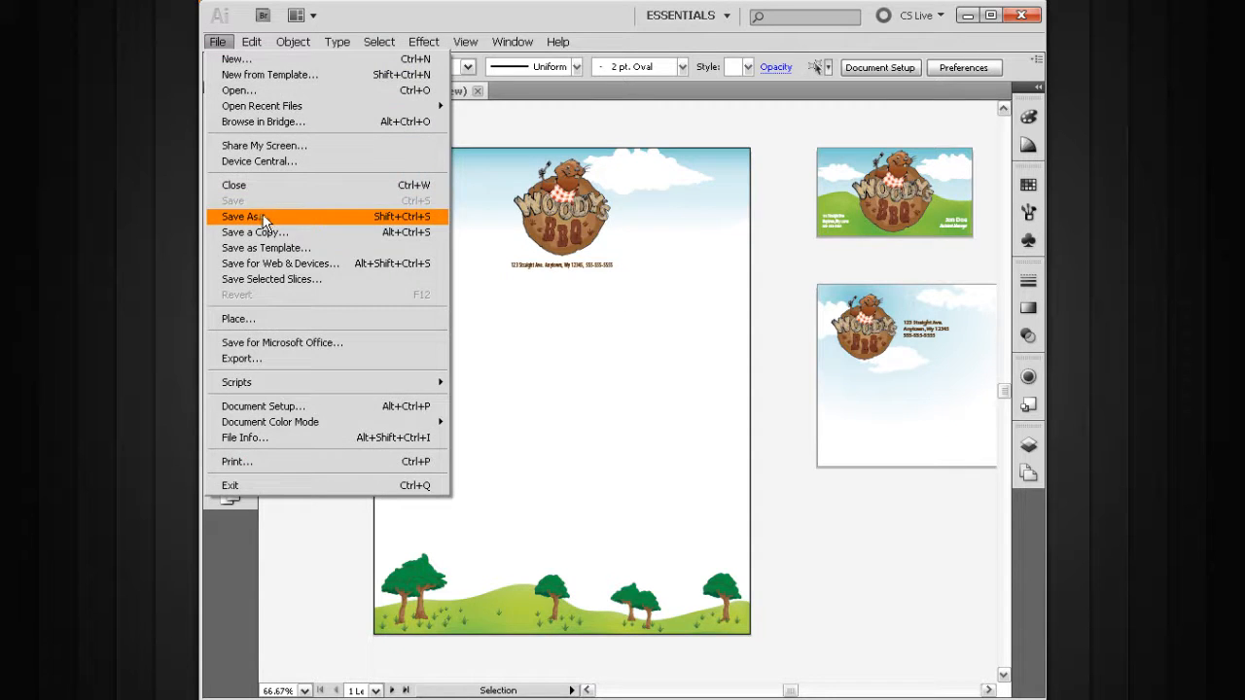
left_click(261, 219)
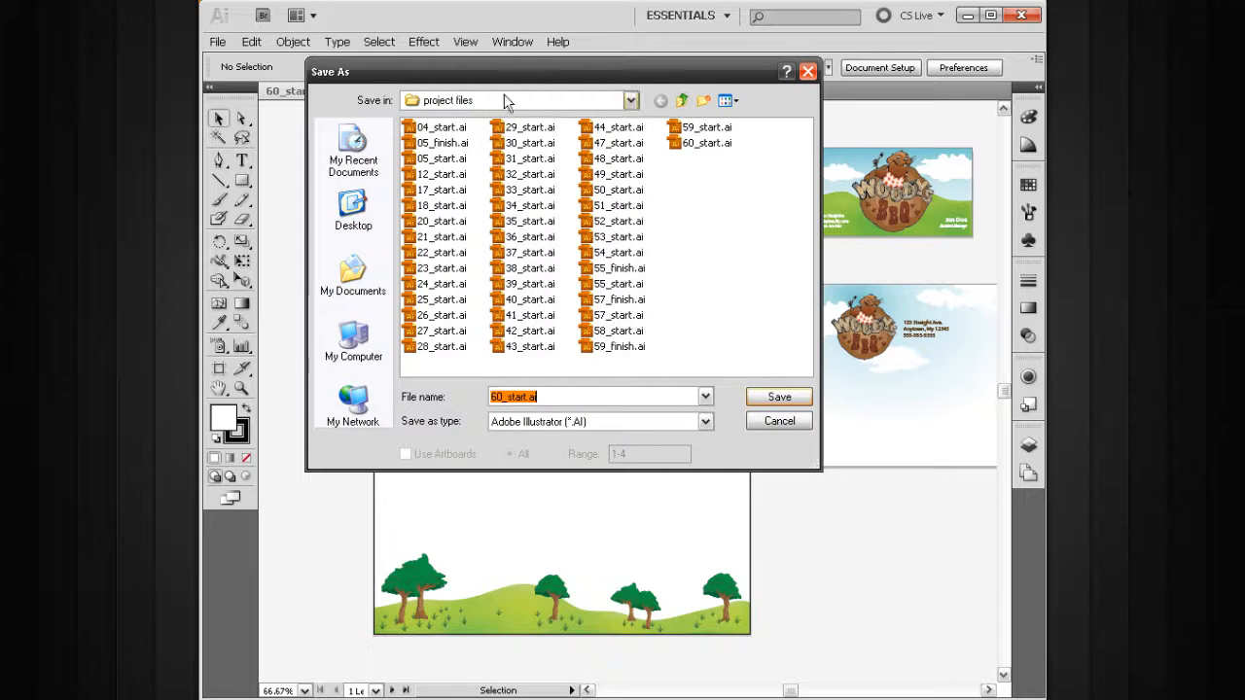
left_click_drag(515, 66, 531, 123)
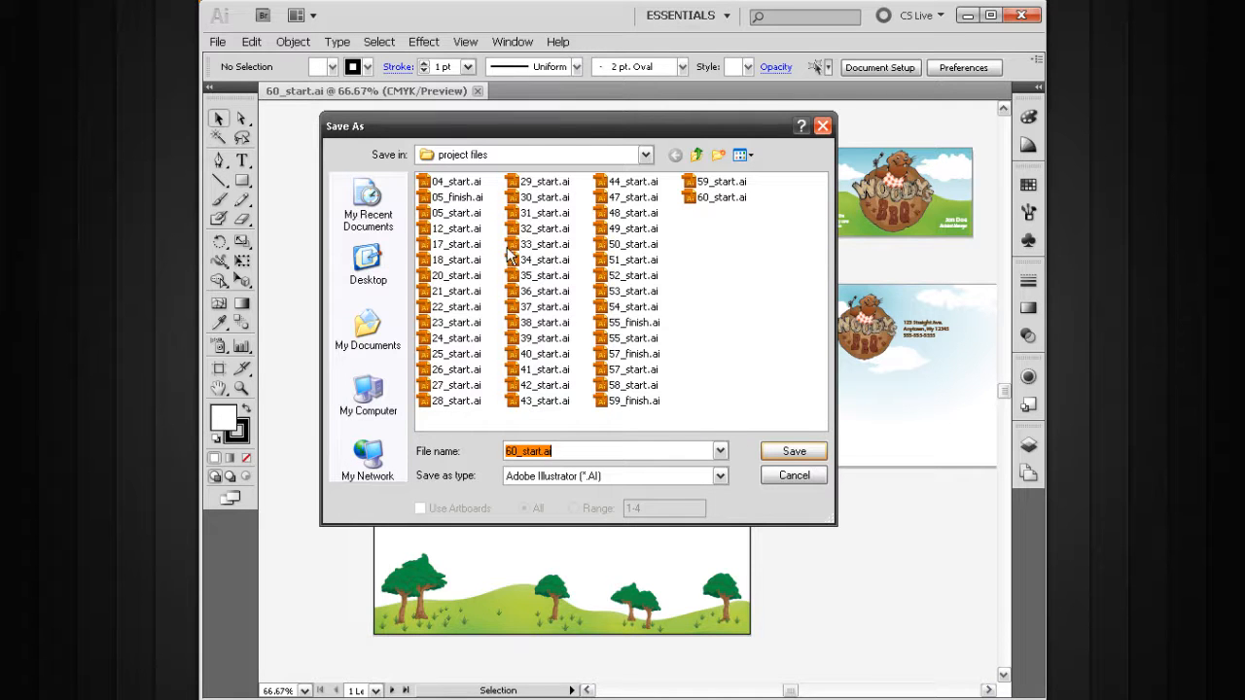
left_click(559, 452)
left_click_drag(548, 127, 538, 64)
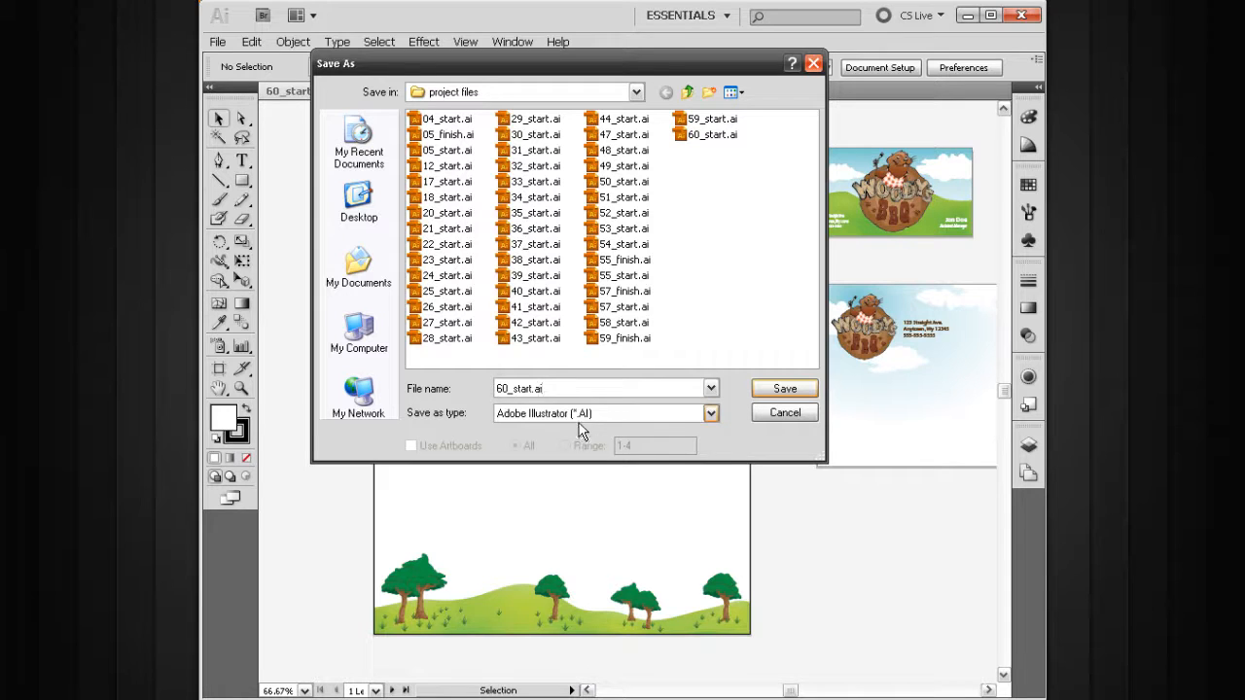
left_click(710, 415)
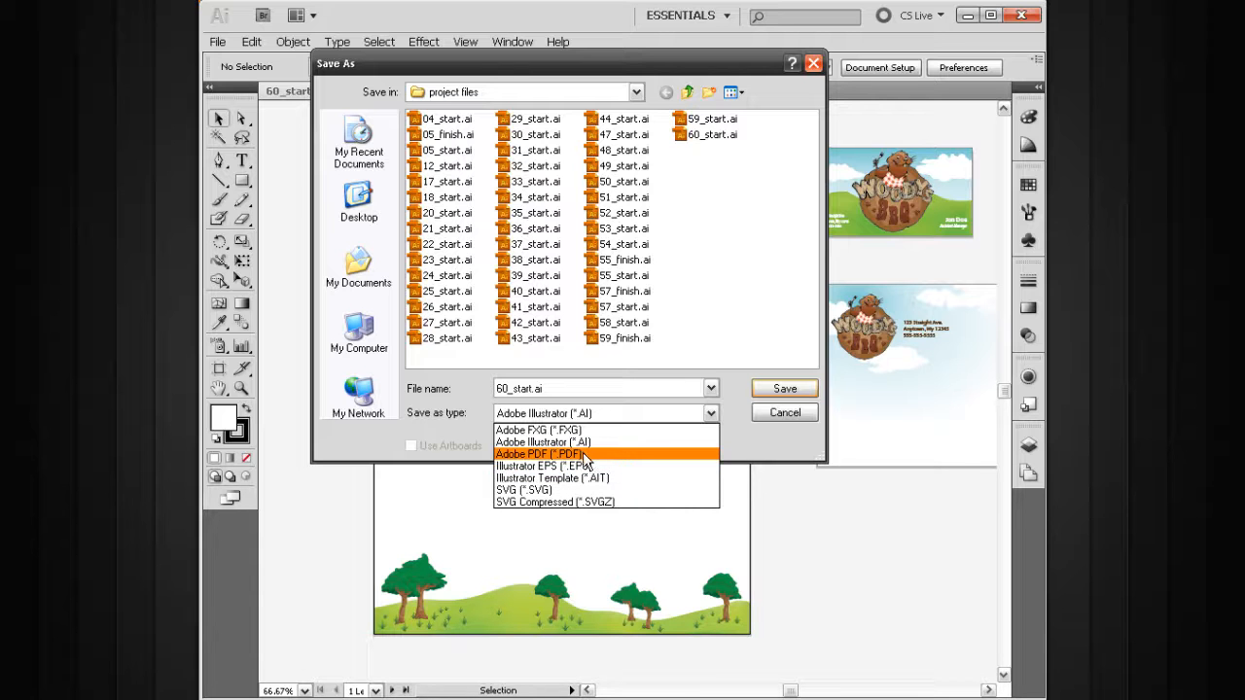
left_click(589, 454)
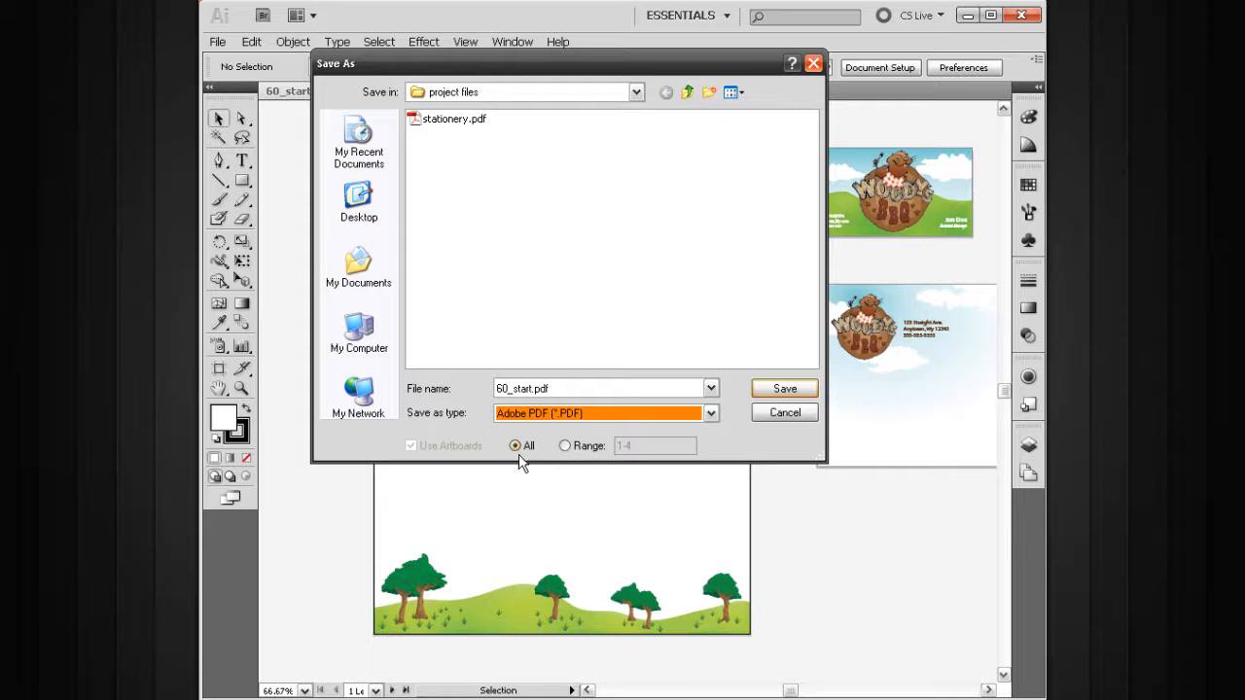
Limit the PDF to the artboard range 1-4, view the Adobe PDF settings, and cancel the save.
left_click_drag(642, 64, 664, 134)
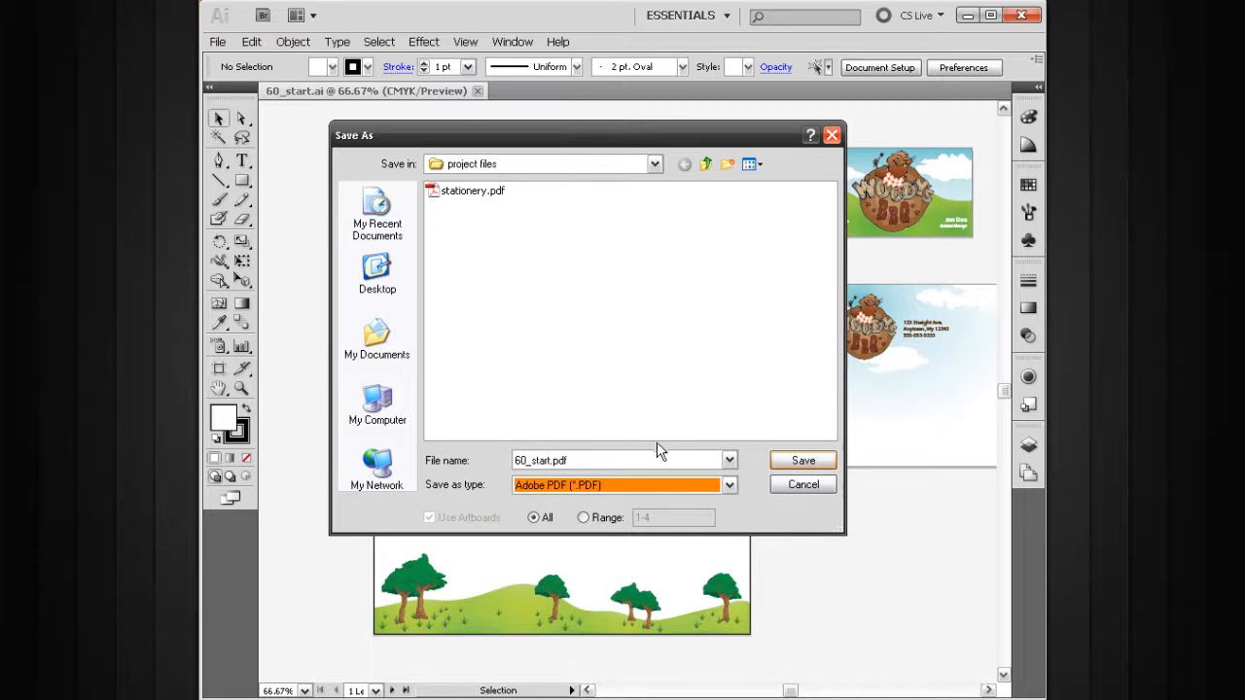
left_click(584, 517)
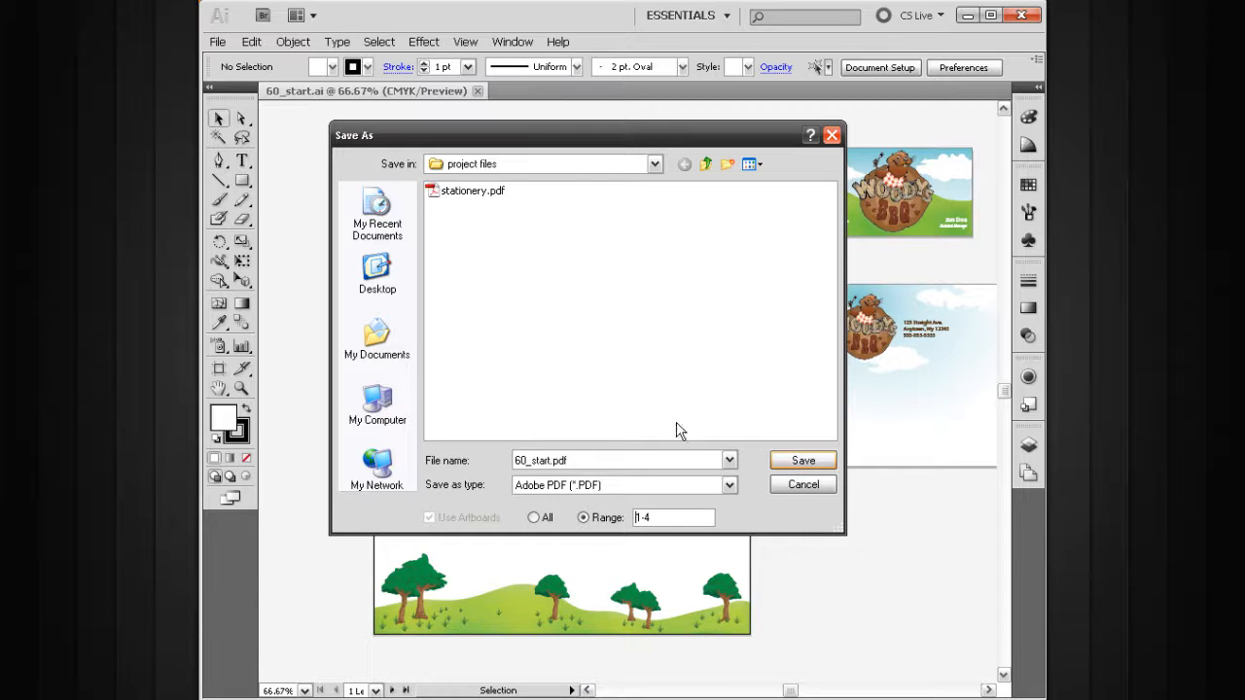
left_click(784, 464)
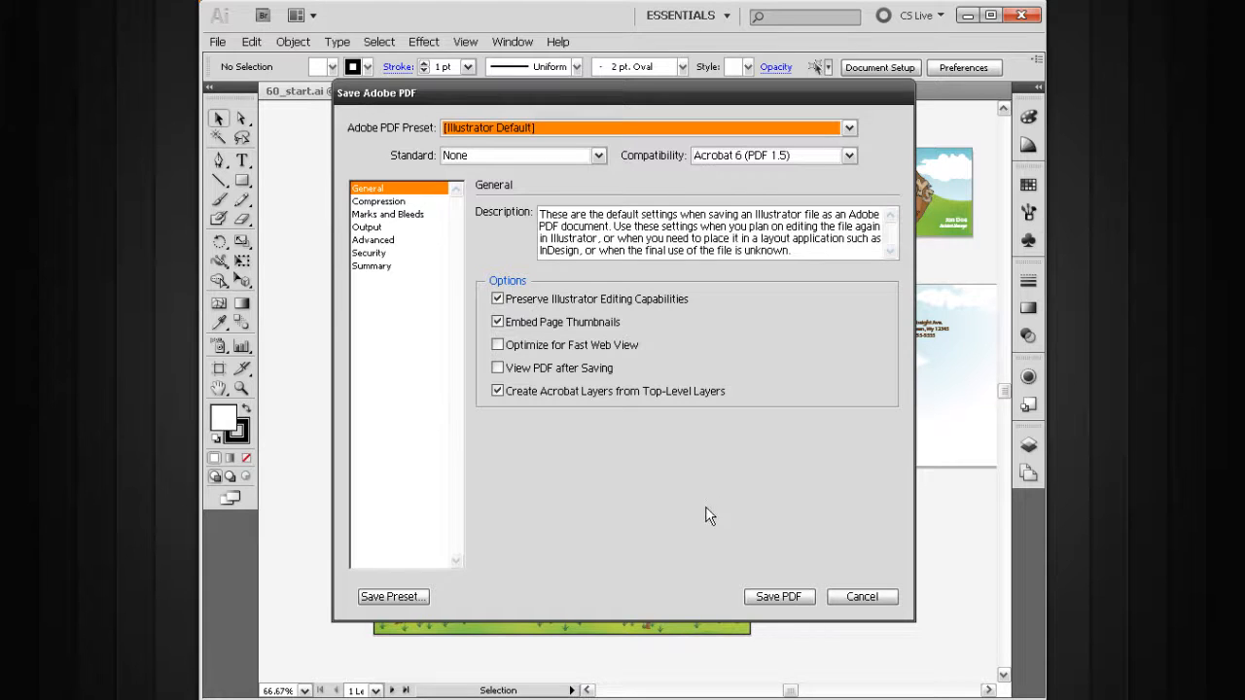
left_click(844, 598)
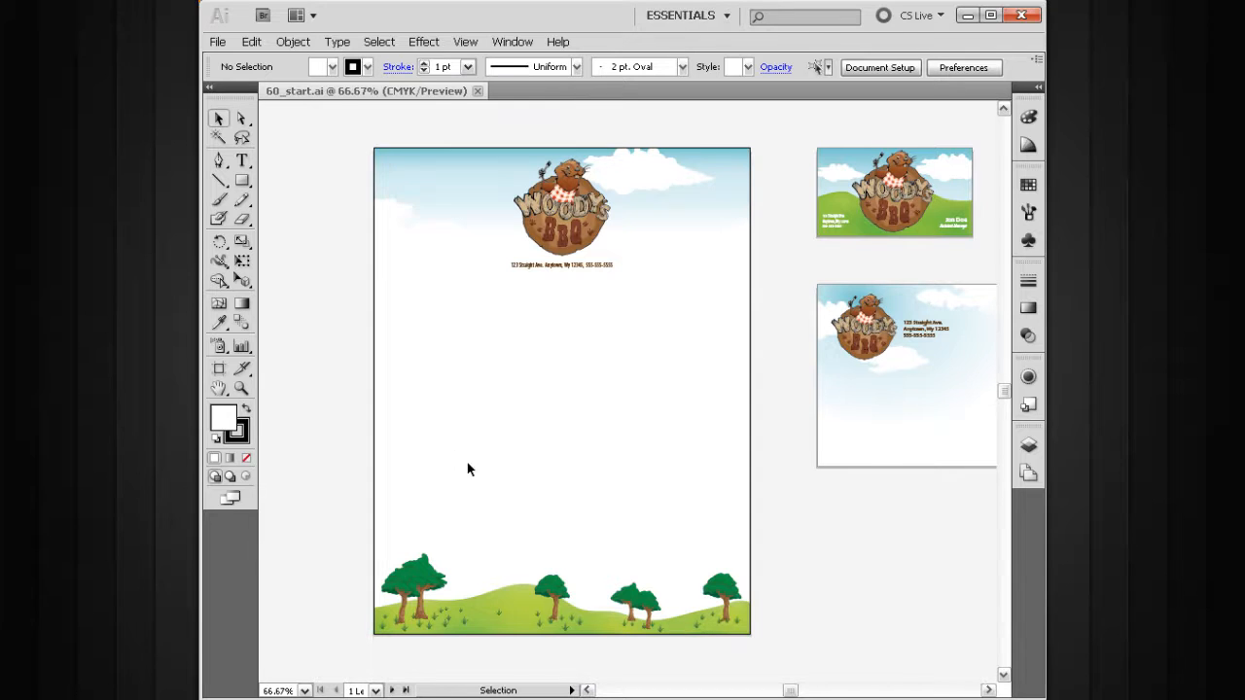
Examine the file formats offered for saving a copy of the document, and cancel without saving.
left_click(219, 42)
left_click(273, 234)
left_click_drag(591, 135, 652, 159)
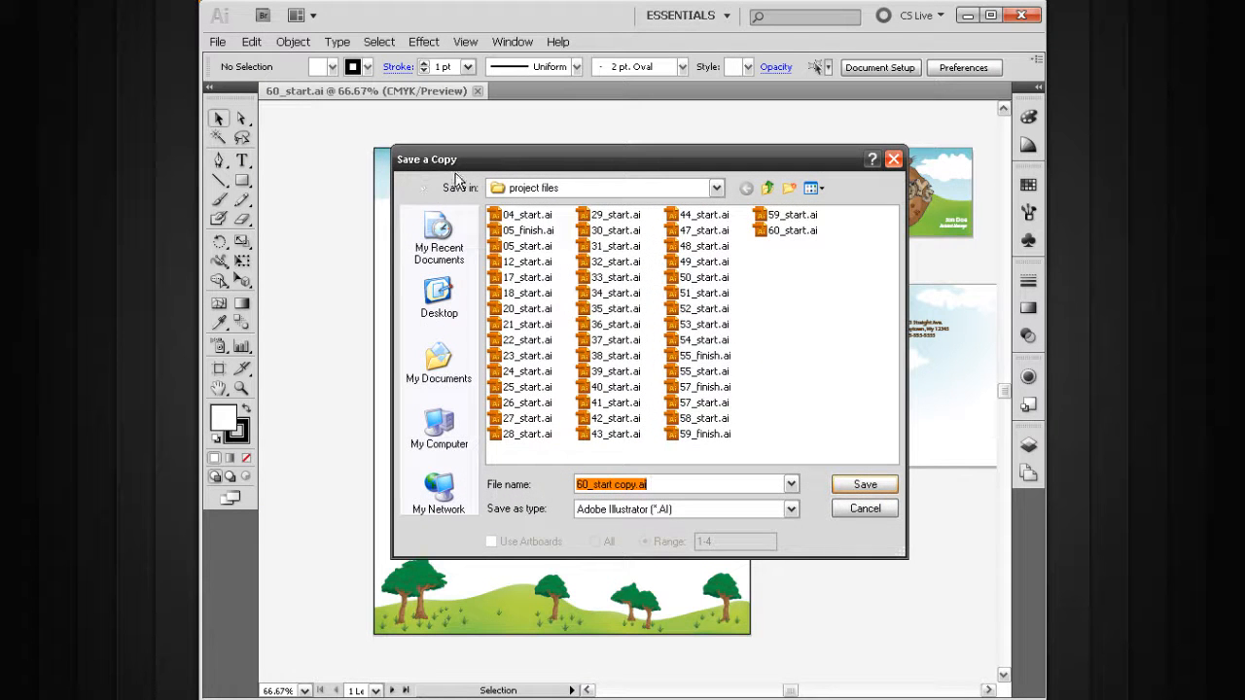
left_click_drag(617, 168, 580, 154)
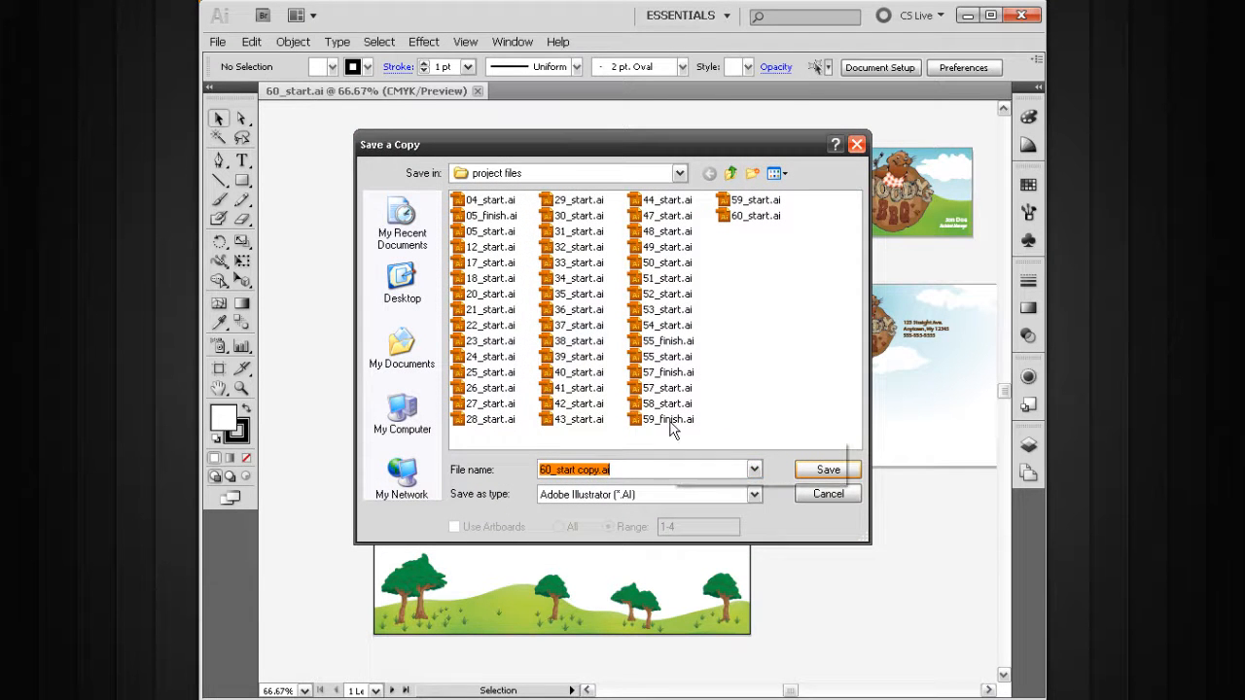
left_click(590, 469)
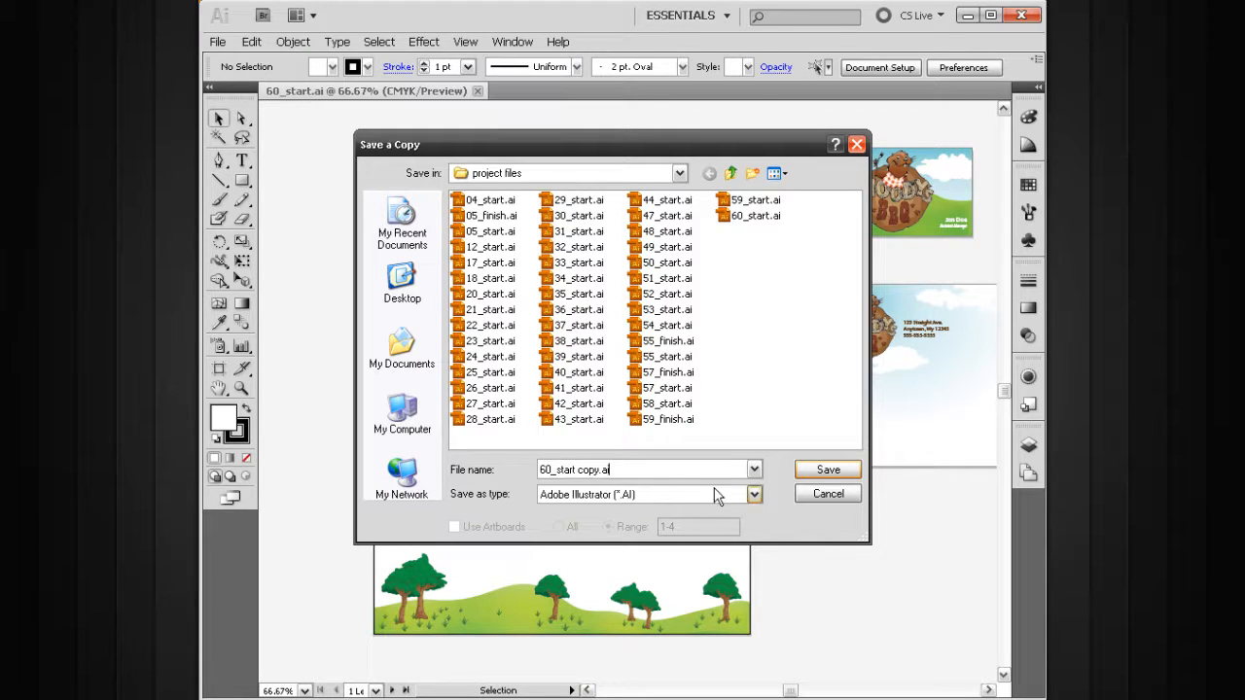
left_click(746, 501)
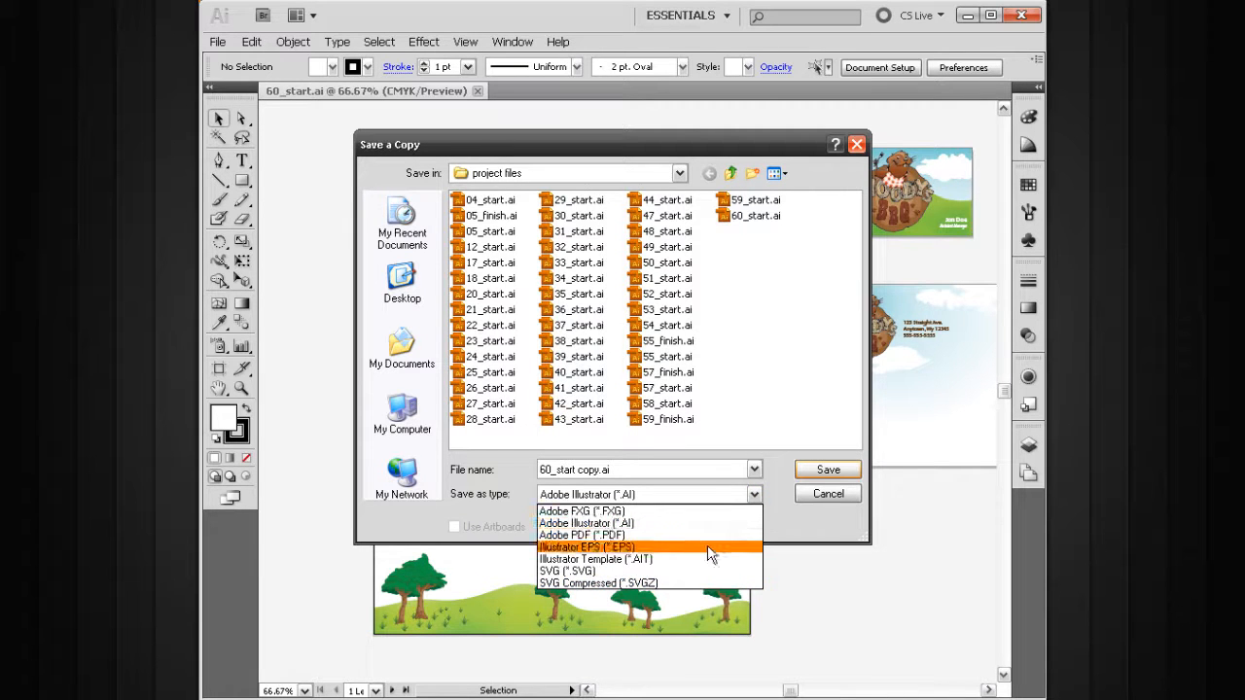
left_click(790, 531)
left_click(822, 496)
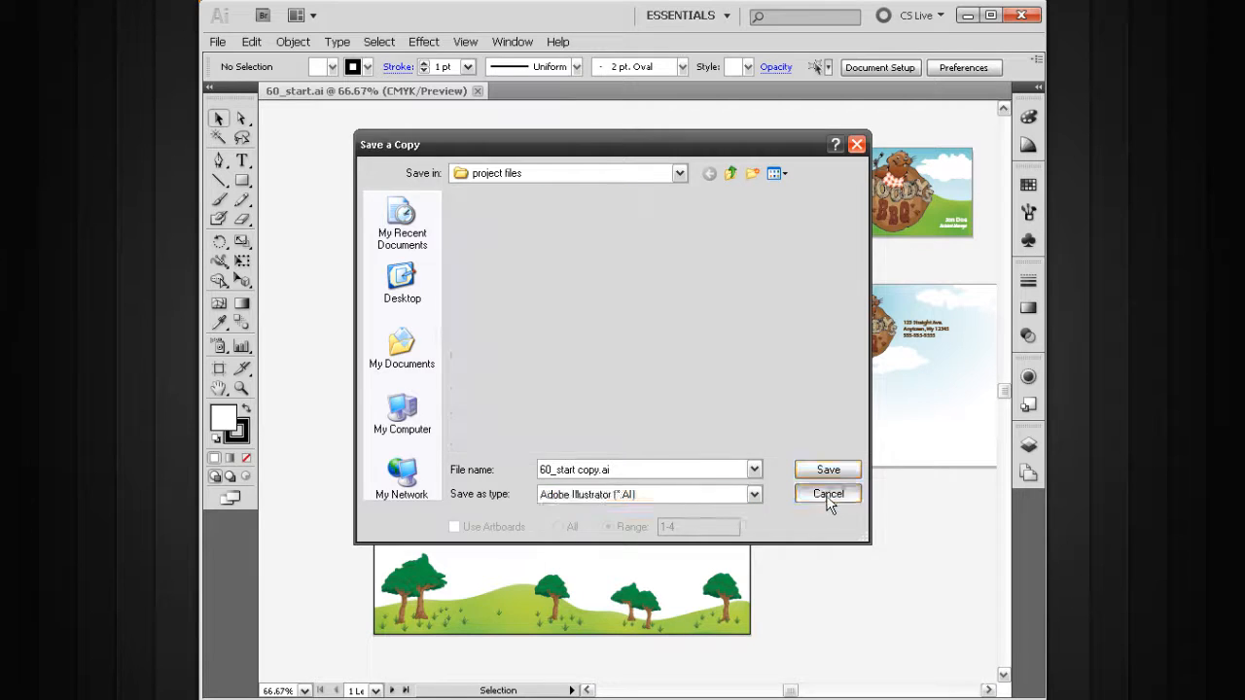
Examine the file formats offered for exporting the document.
left_click(220, 44)
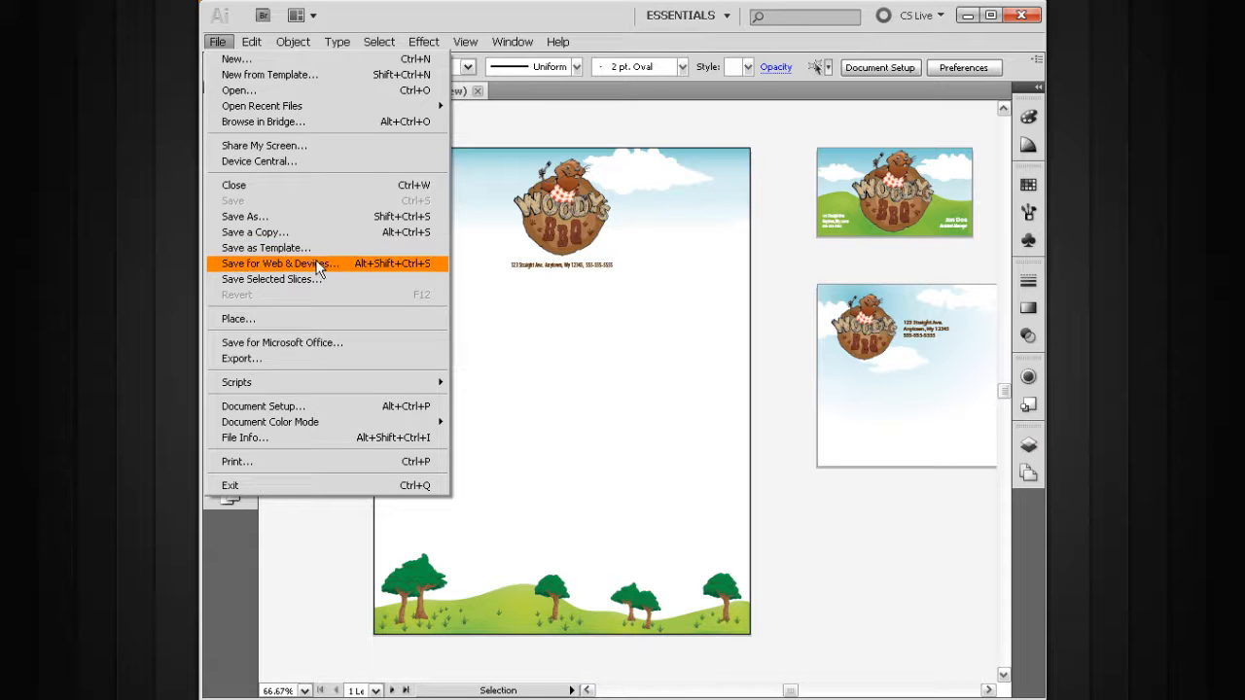
left_click(306, 357)
left_click_drag(647, 153, 628, 105)
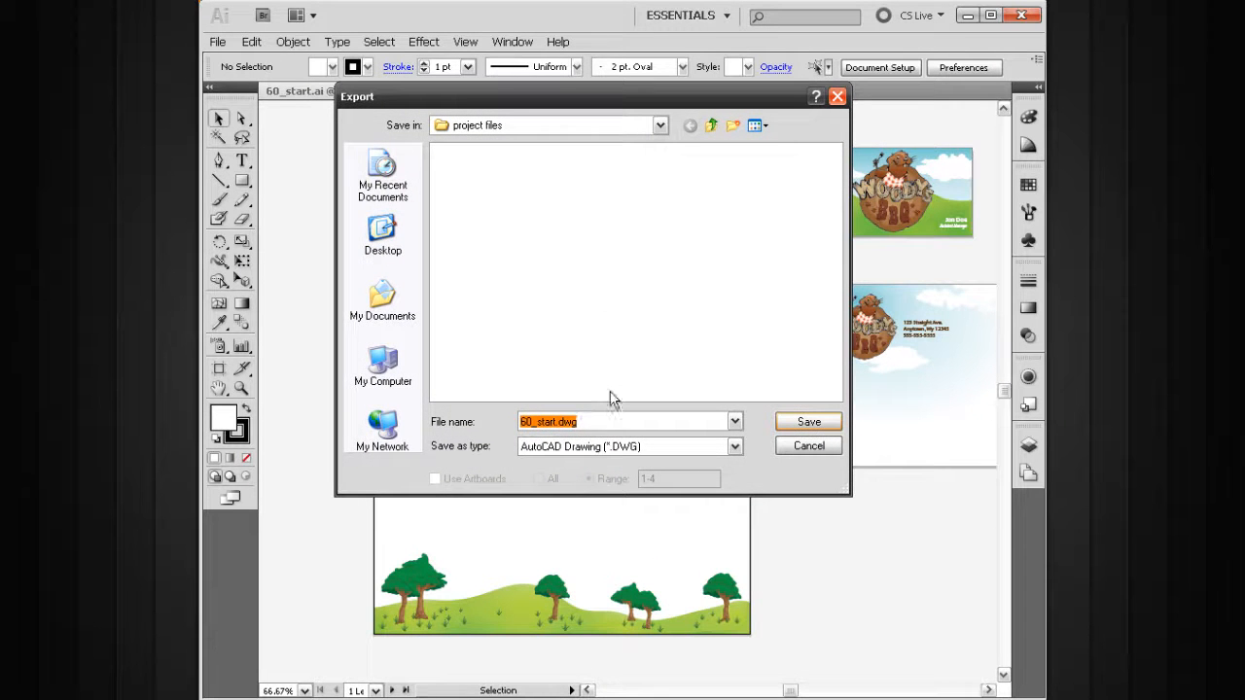
left_click(598, 422)
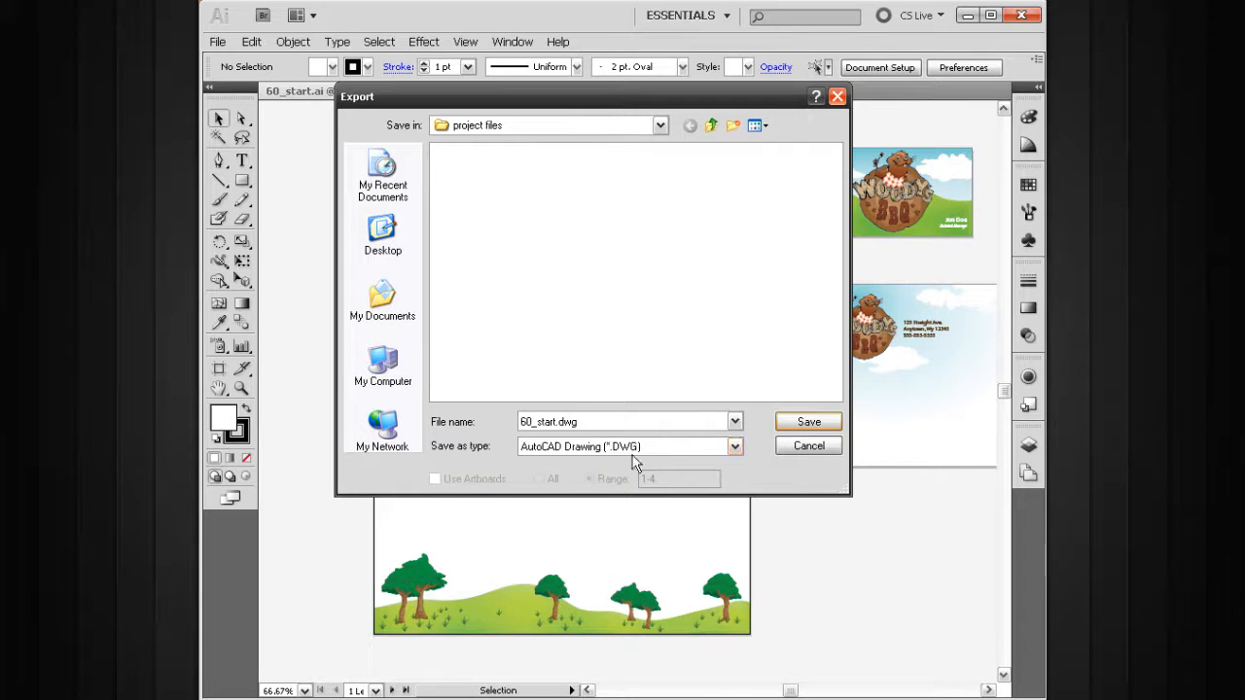
left_click(735, 447)
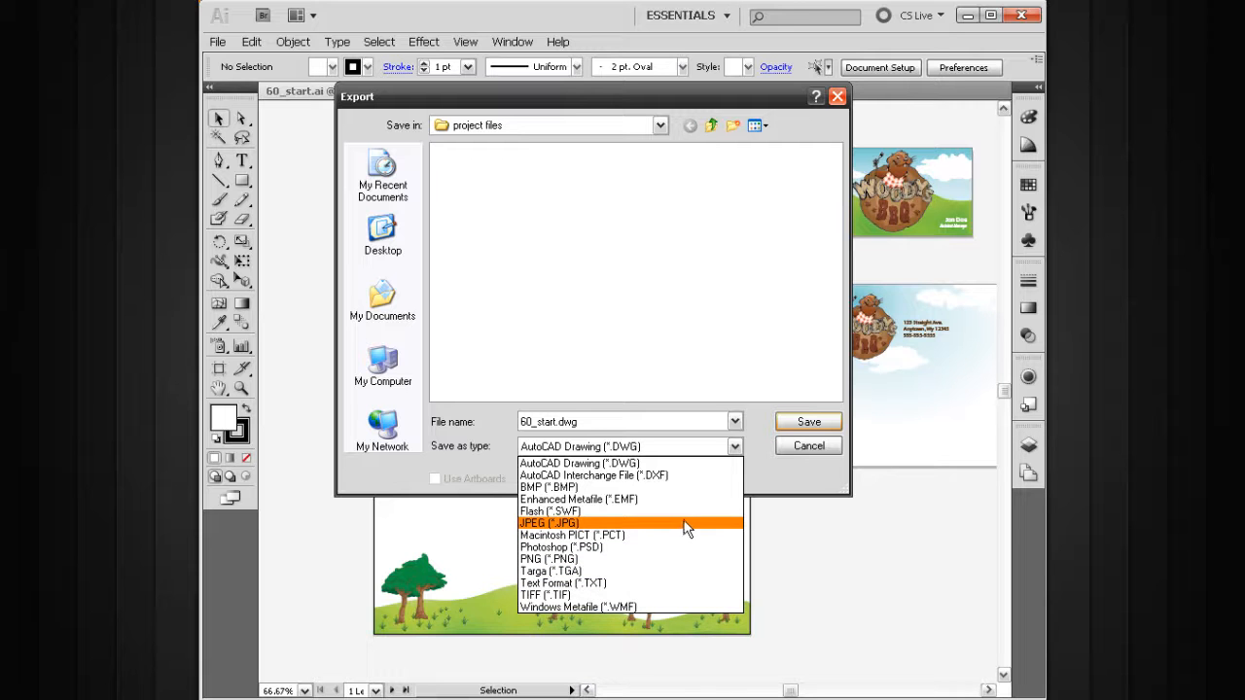
left_click(776, 476)
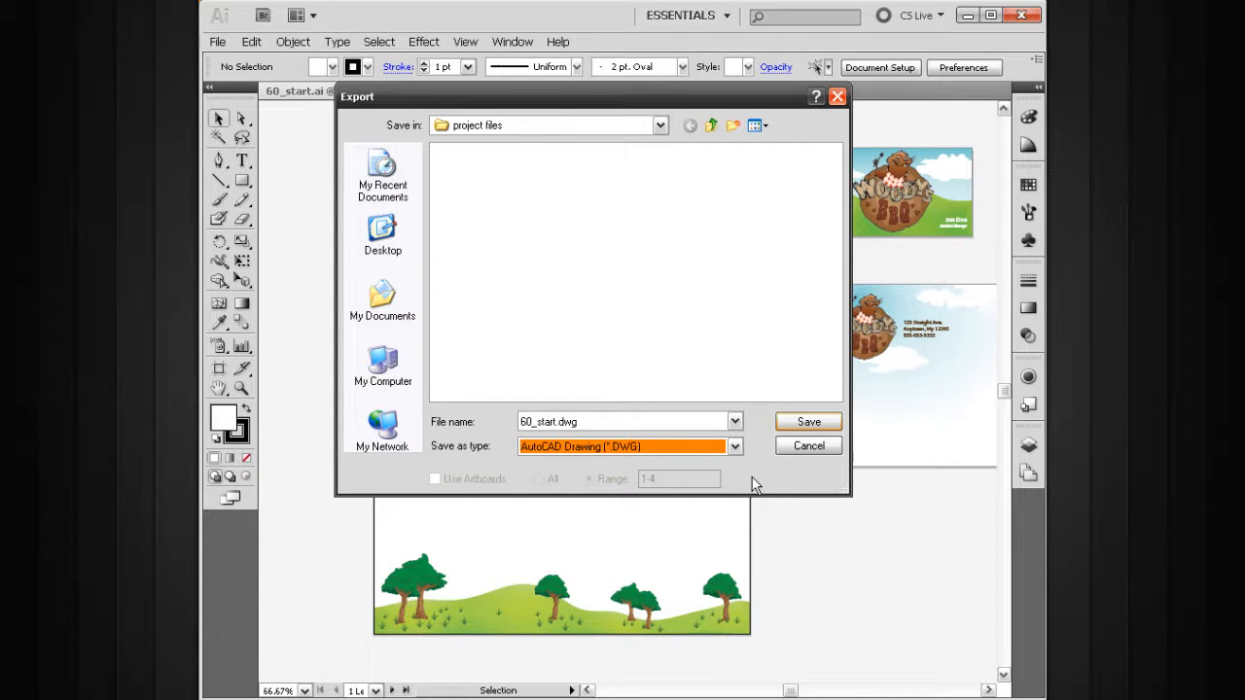
Set the export format to JPEG using artboards with the range 1-4, and cancel the export.
left_click(692, 451)
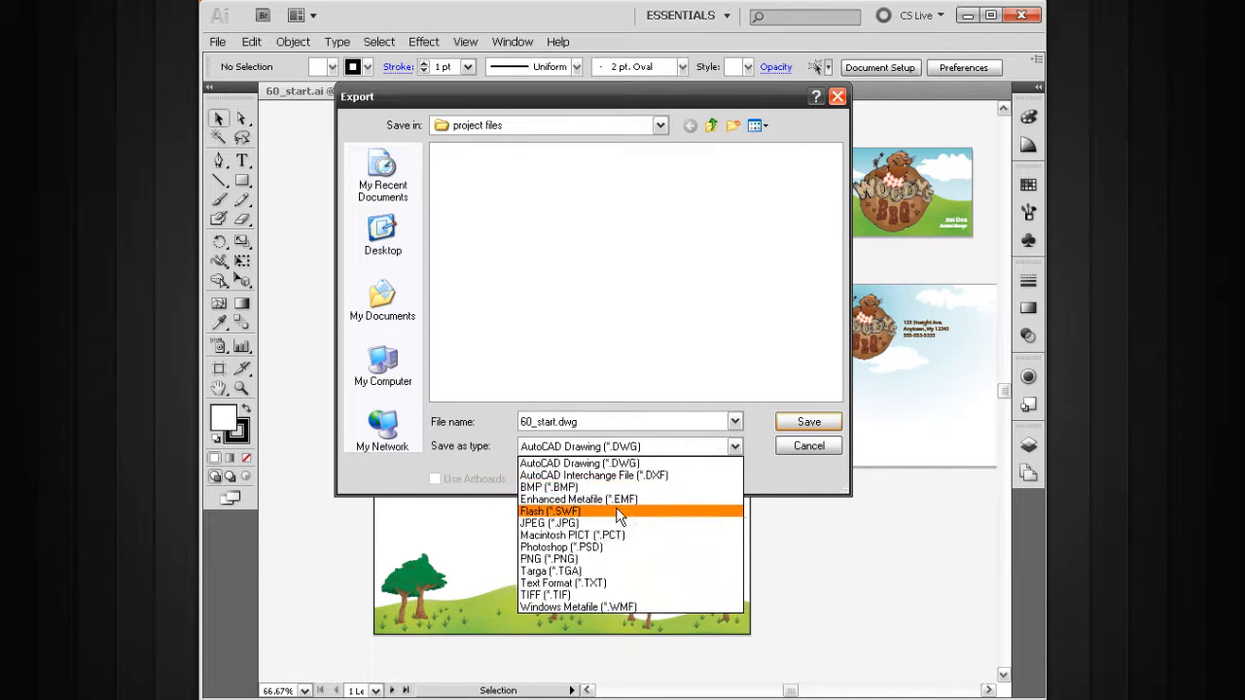
left_click(583, 524)
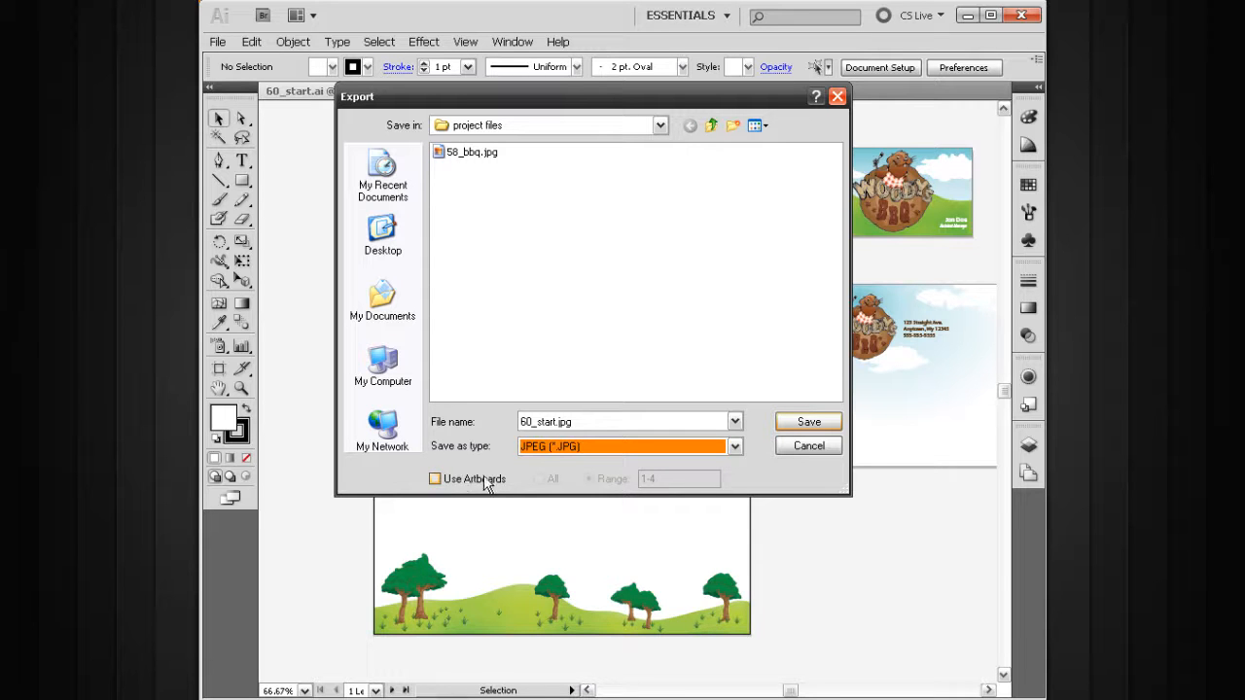
left_click_drag(493, 102, 477, 142)
left_click(418, 518)
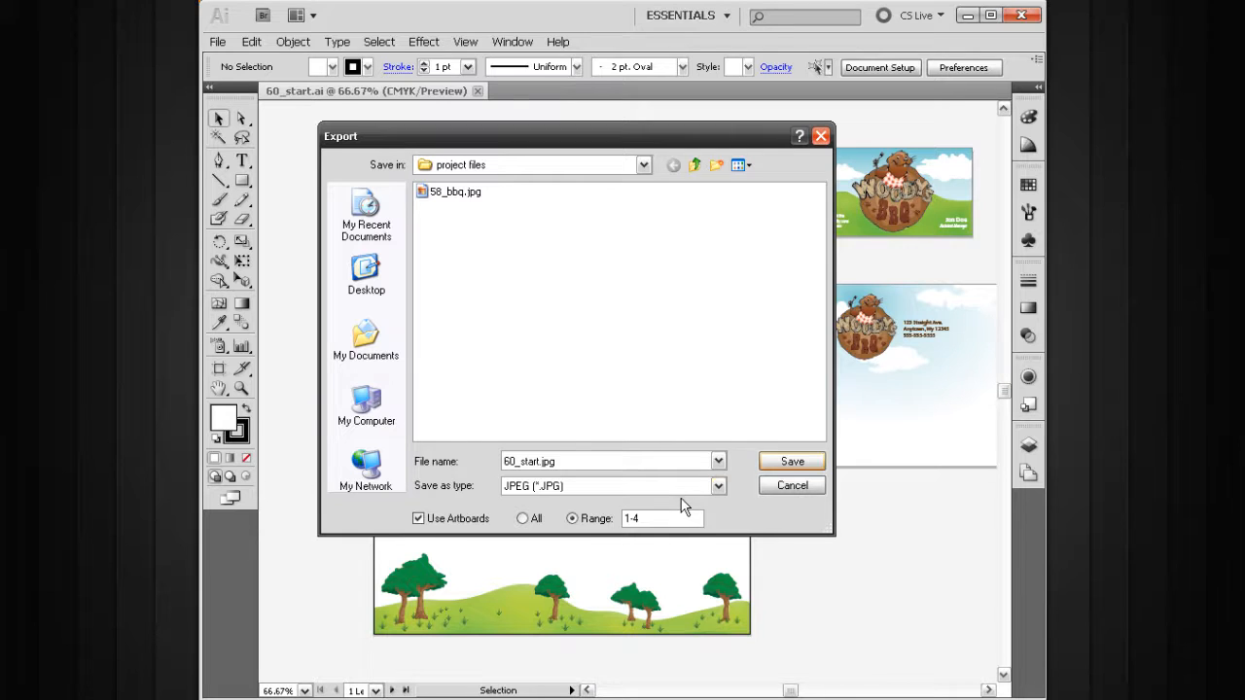
left_click(790, 486)
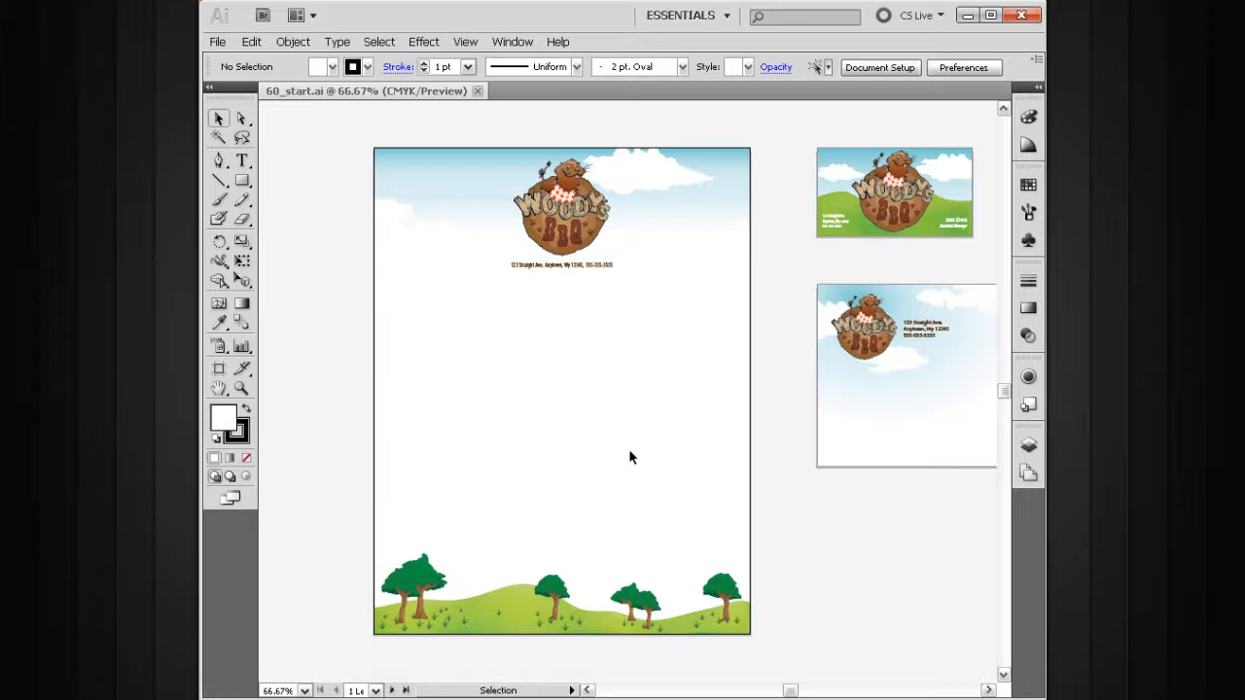
Start saving a copy of the document in Adobe Illustrator format and continue to its Illustrator Options.
left_click(218, 42)
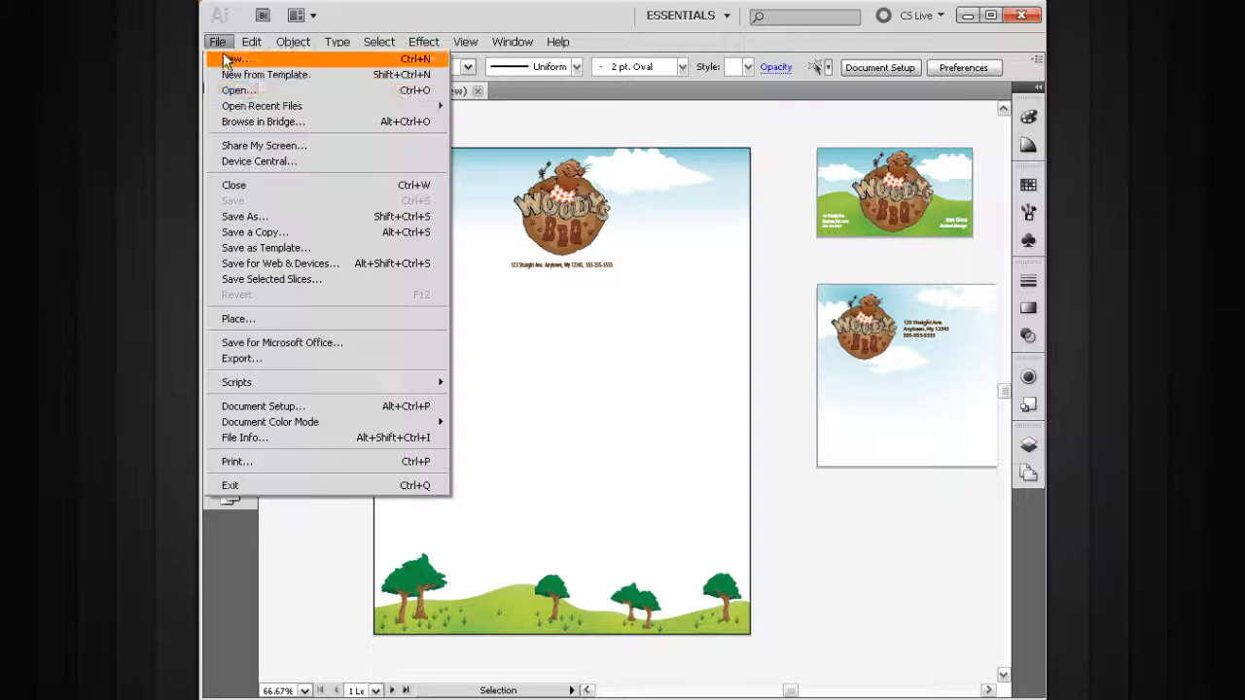
left_click(284, 233)
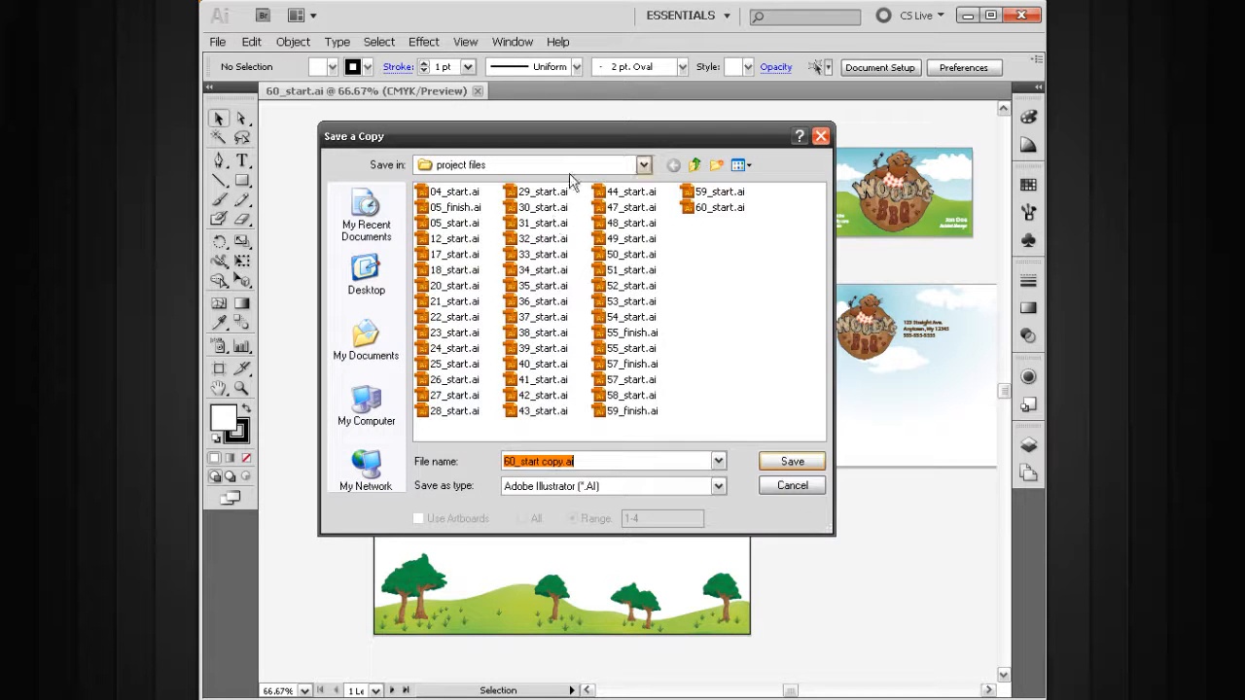
left_click_drag(566, 135, 588, 131)
left_click(545, 456)
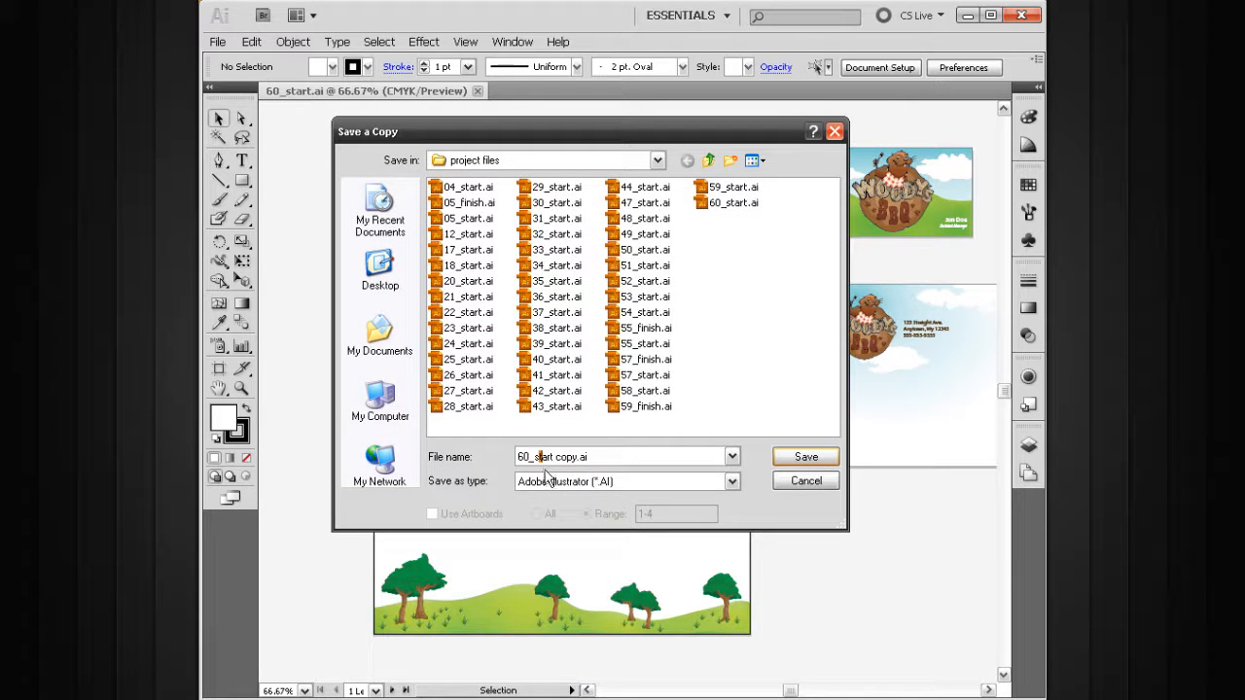
left_click_drag(550, 457, 536, 463)
type("t")
key("BackSpace")
key("BackSpace")
left_click(800, 456)
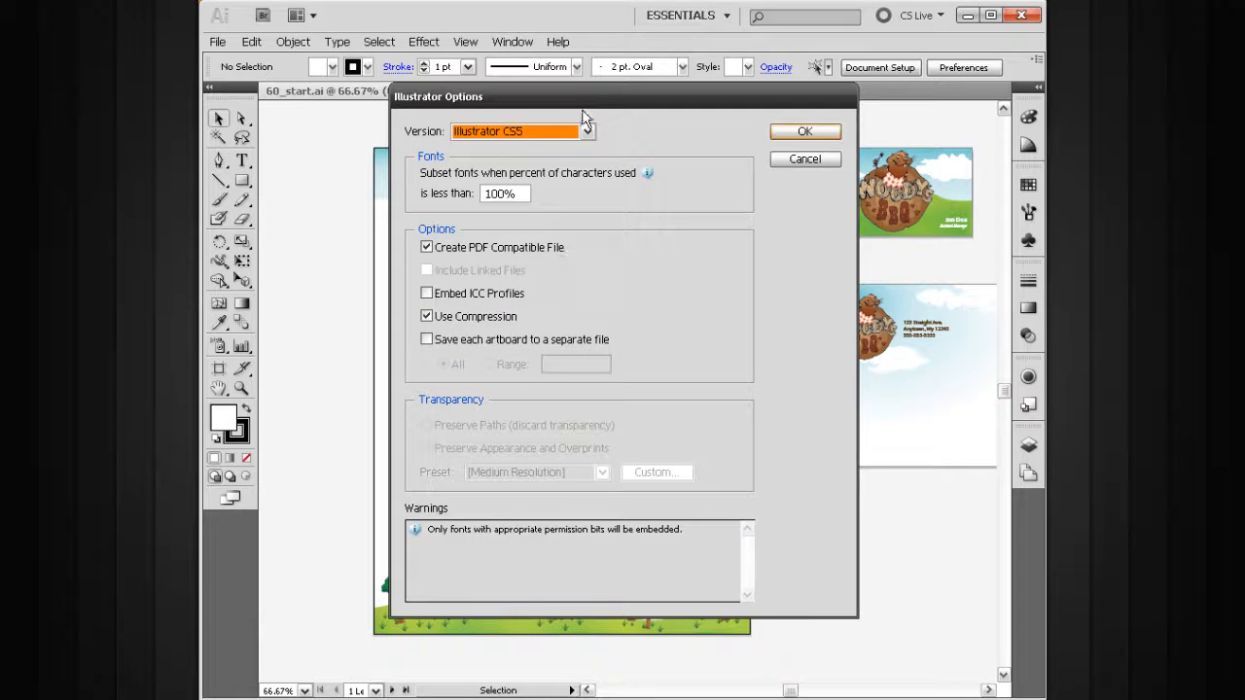
Examine the current and legacy Illustrator versions offered for the copy, keeping Illustrator CS5.
left_click_drag(622, 114, 589, 132)
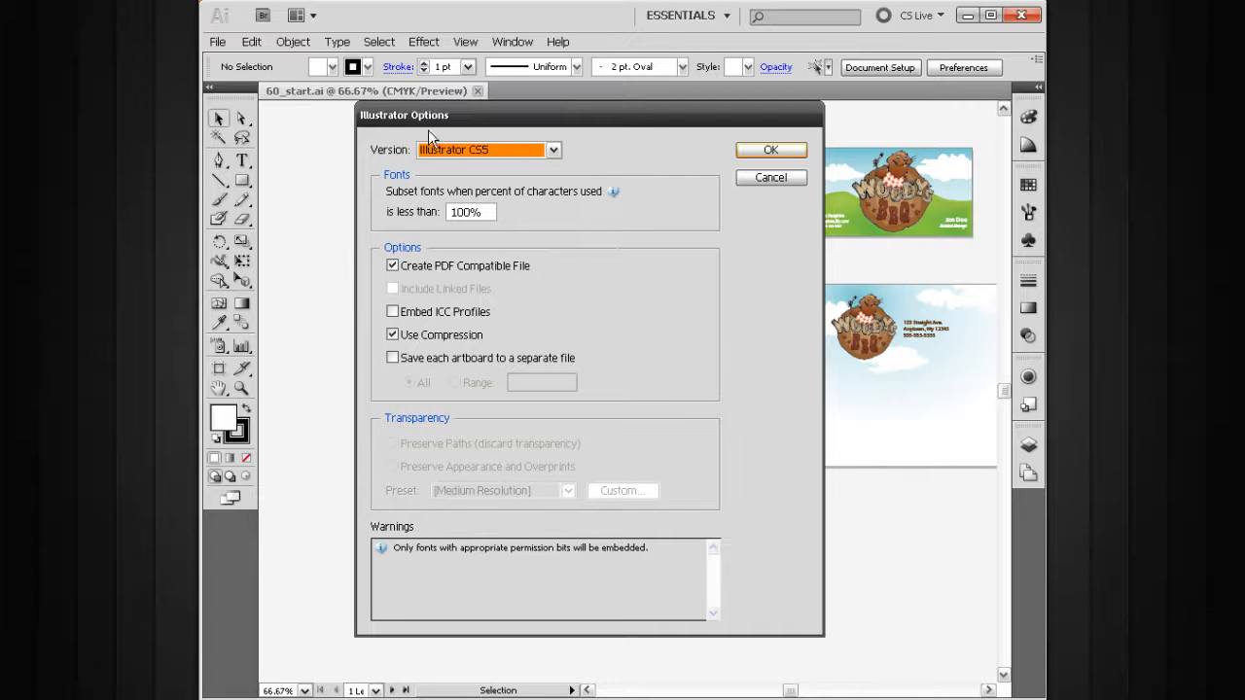
left_click(552, 165)
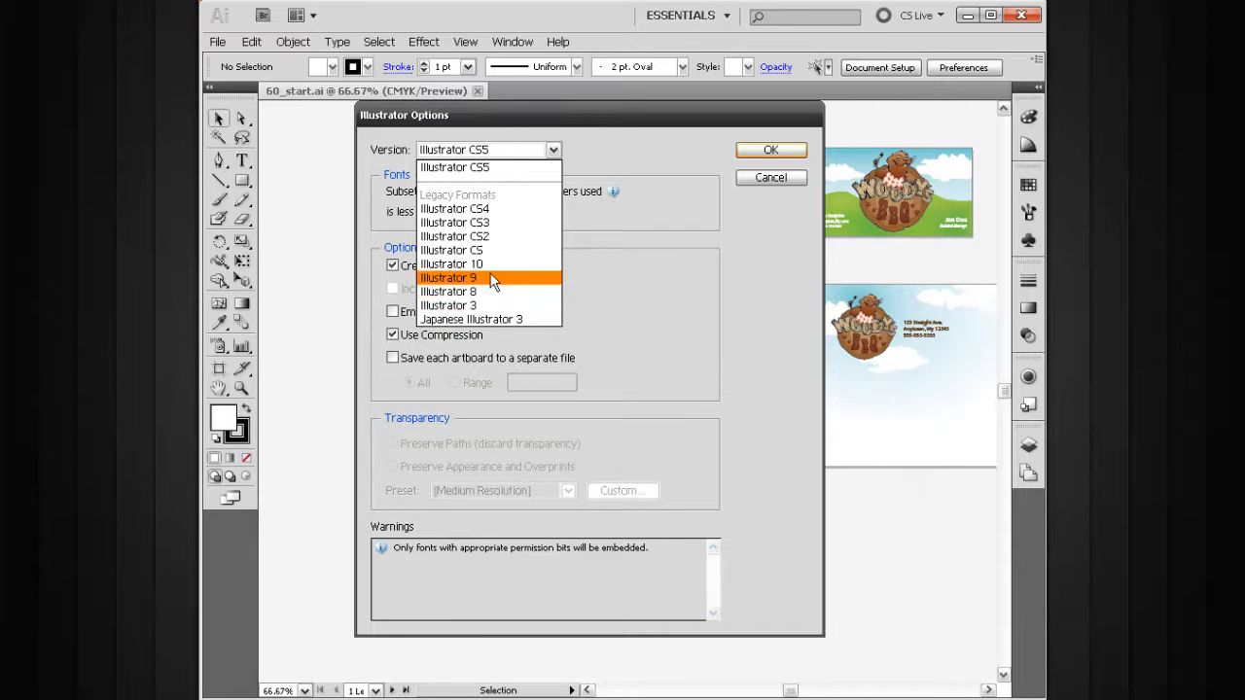
left_click(619, 230)
mouse_move(598, 124)
left_mouse_down()
mouse_move(607, 135)
mouse_move(584, 128)
left_mouse_up()
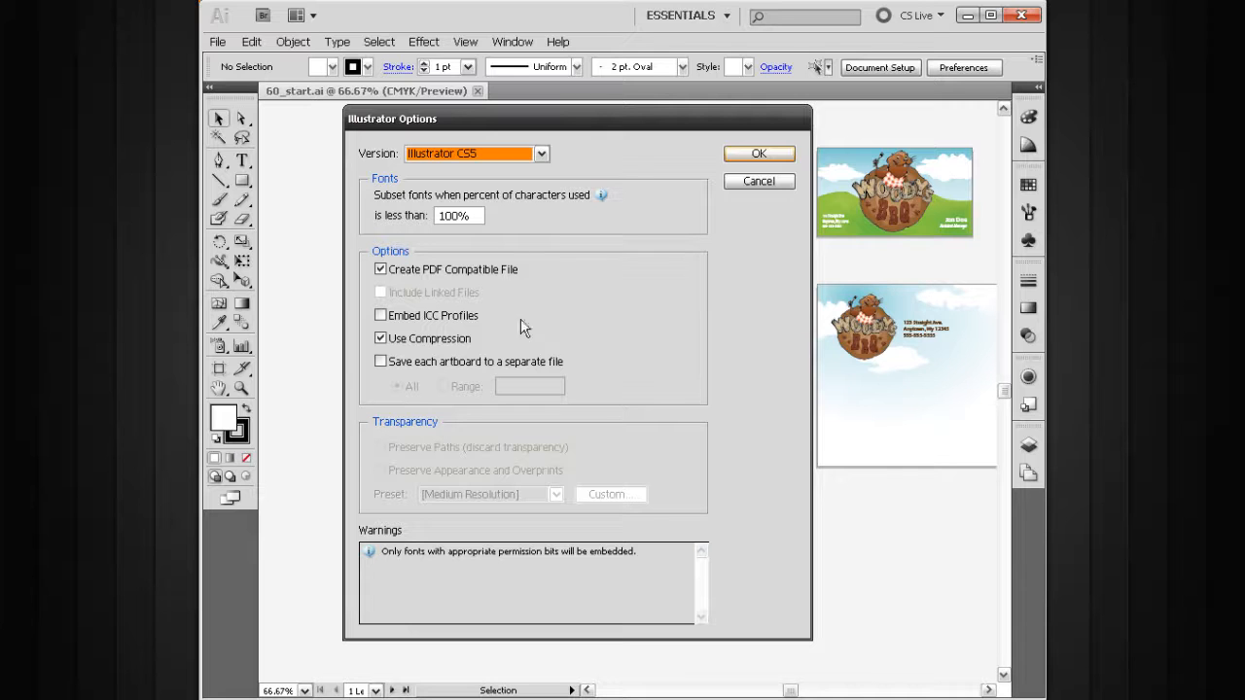
Try saving each artboard to a separate file with the range 1-4, turn the option off, and cancel the copy.
left_click(381, 362)
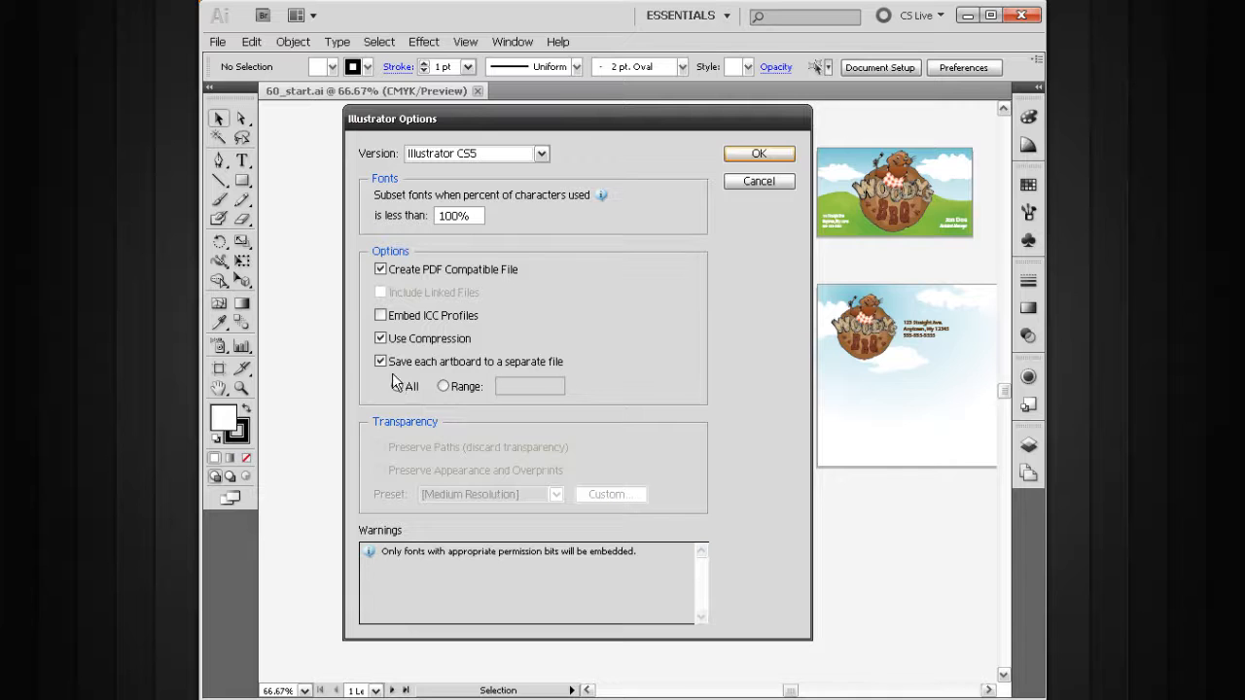
left_click(443, 387)
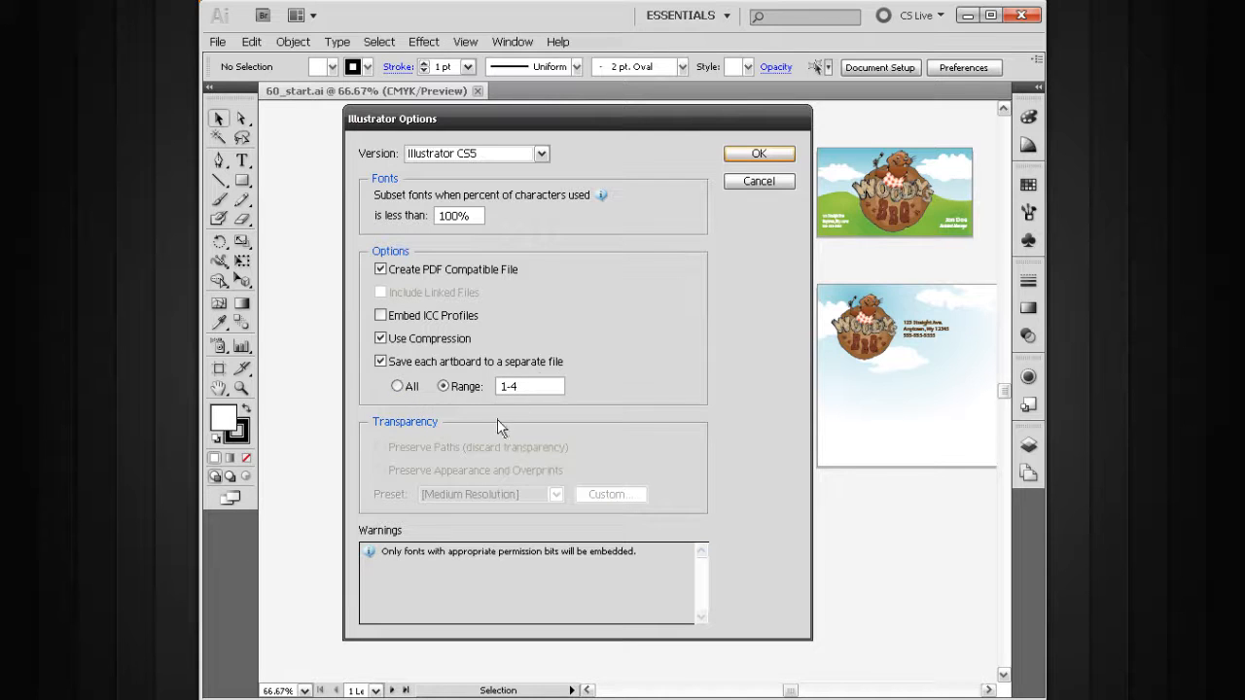
left_click(381, 362)
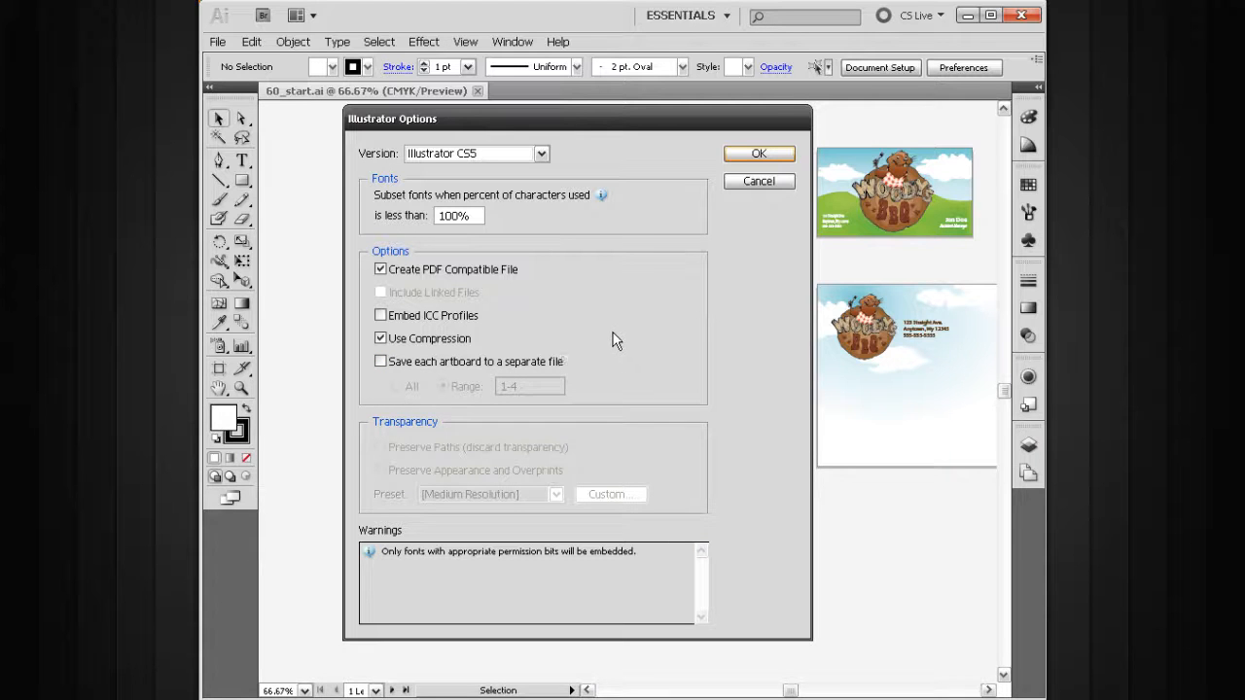
left_click(758, 183)
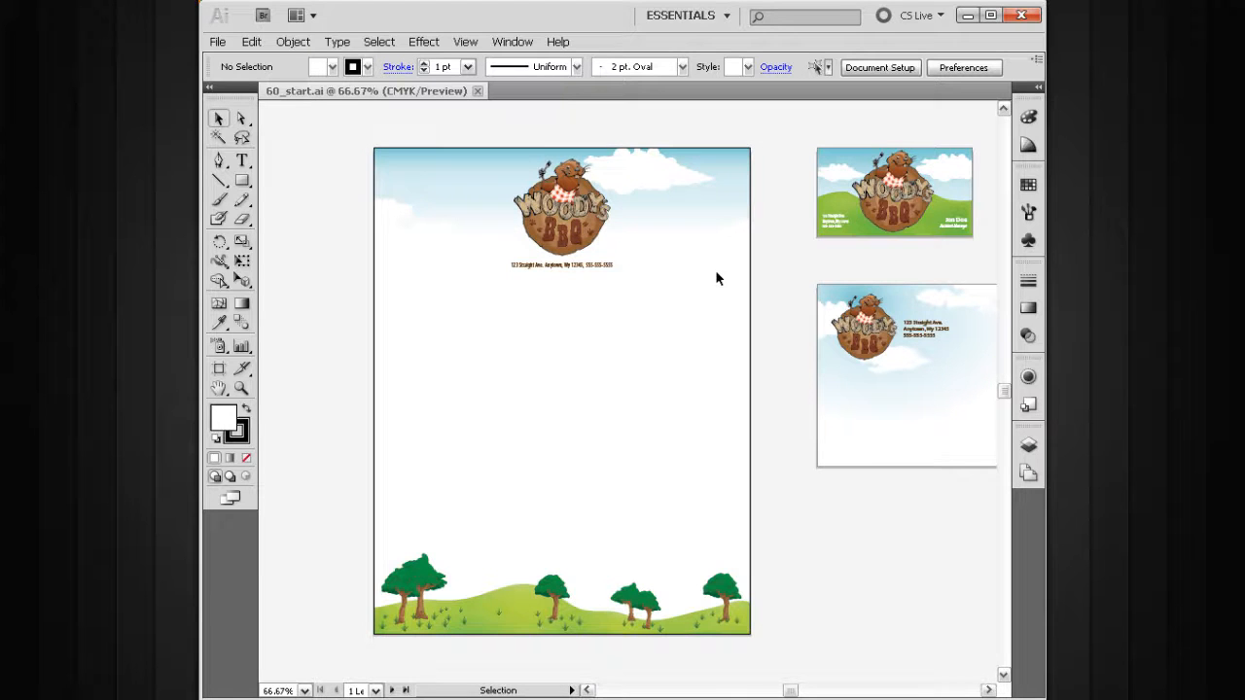